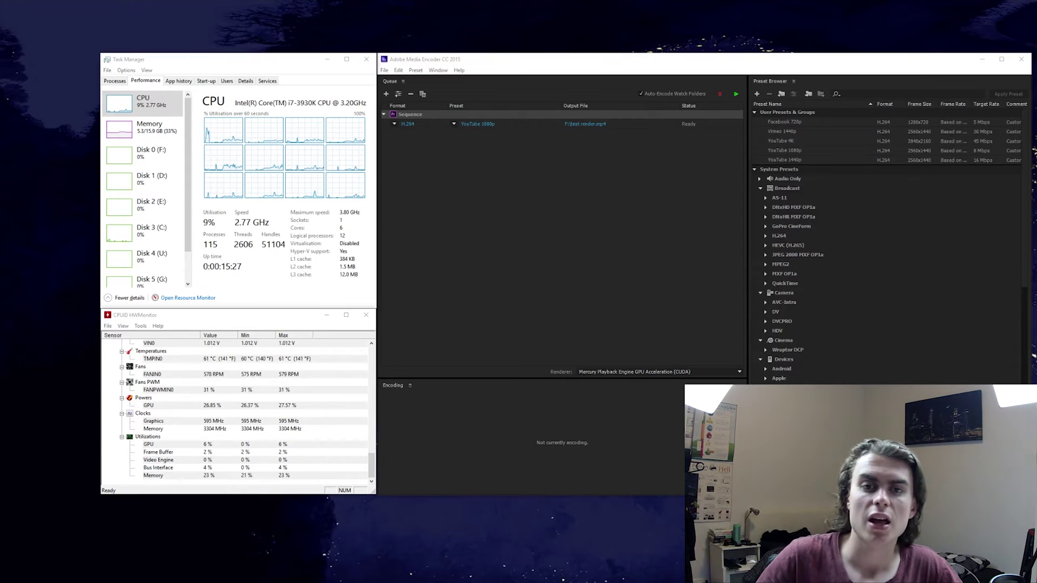
Step: Set the queue Renderer to Mercury Playback Engine Software Only and confirm the choice
click(619, 371)
click(577, 386)
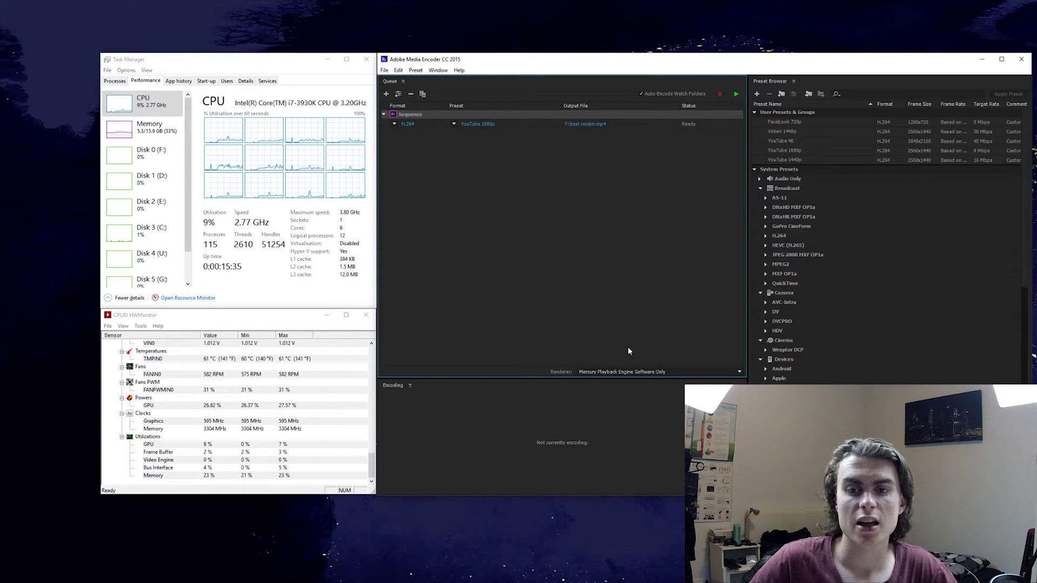
click(628, 371)
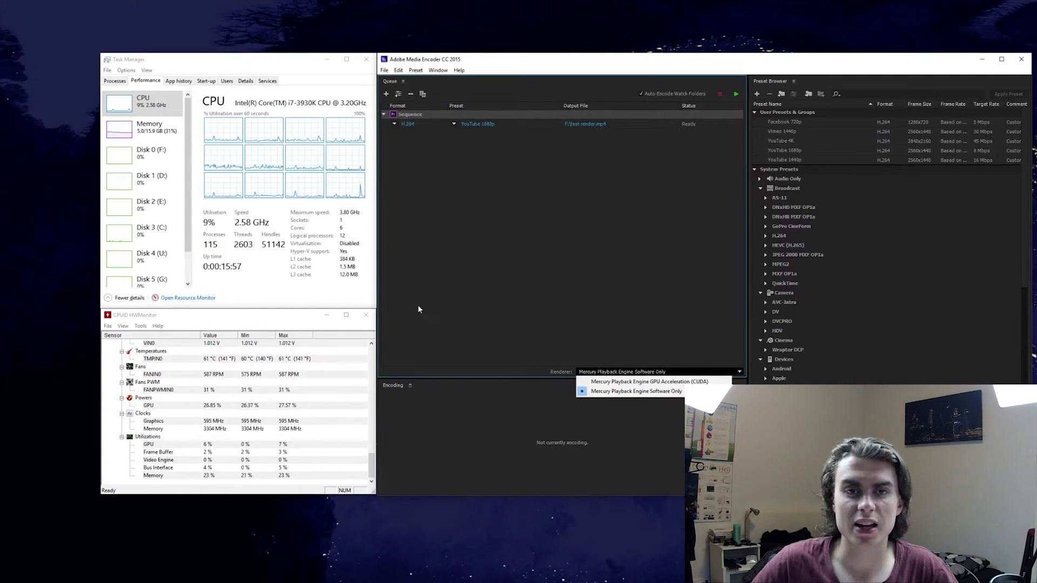
click(417, 305)
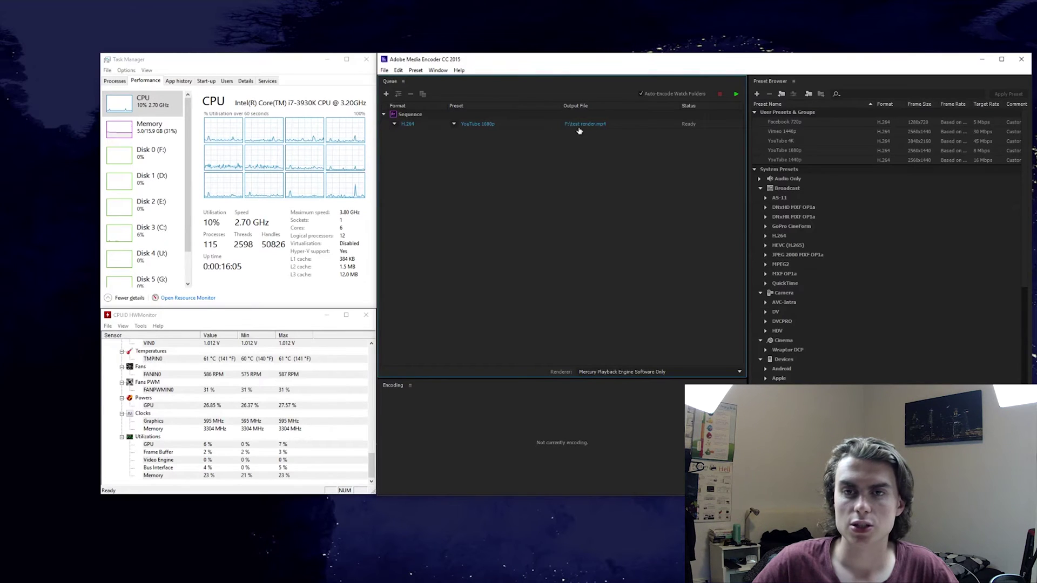
Step: Select the YouTube 1080p job and start the queue to encode it
click(642, 126)
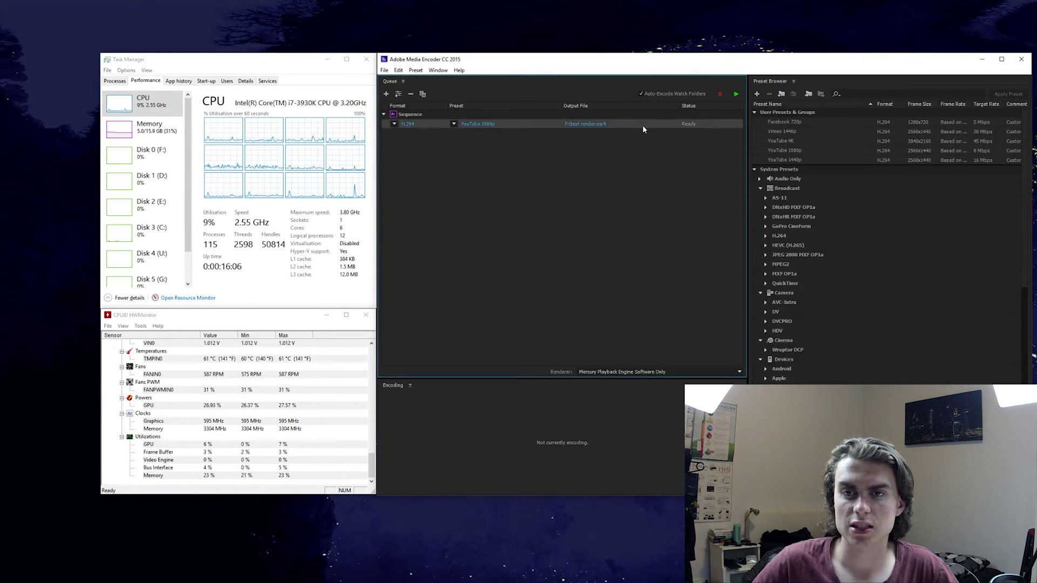
click(735, 95)
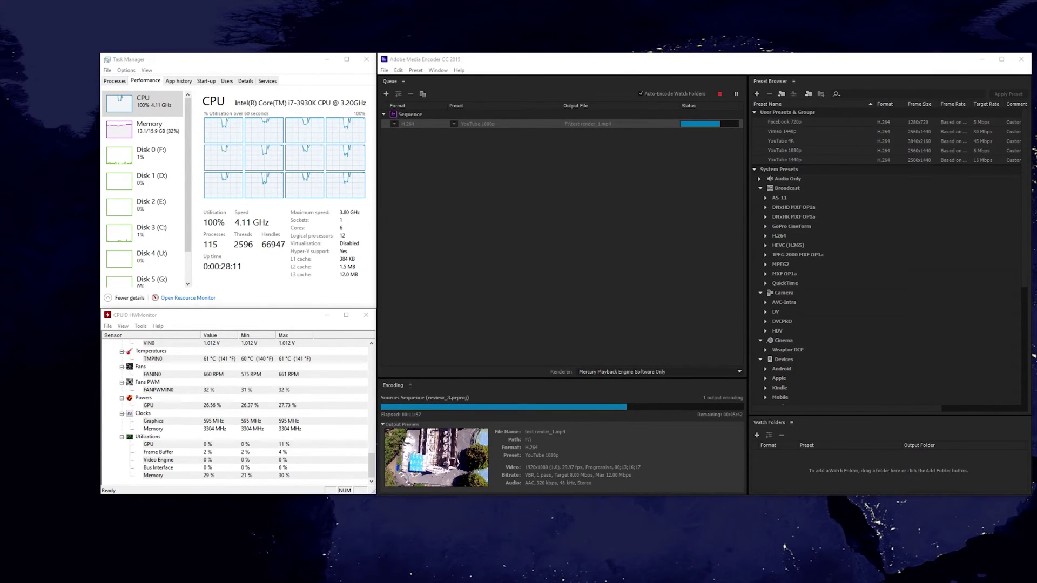
Step: Check the clock while the software-only encode runs until it shows Done
click(991, 577)
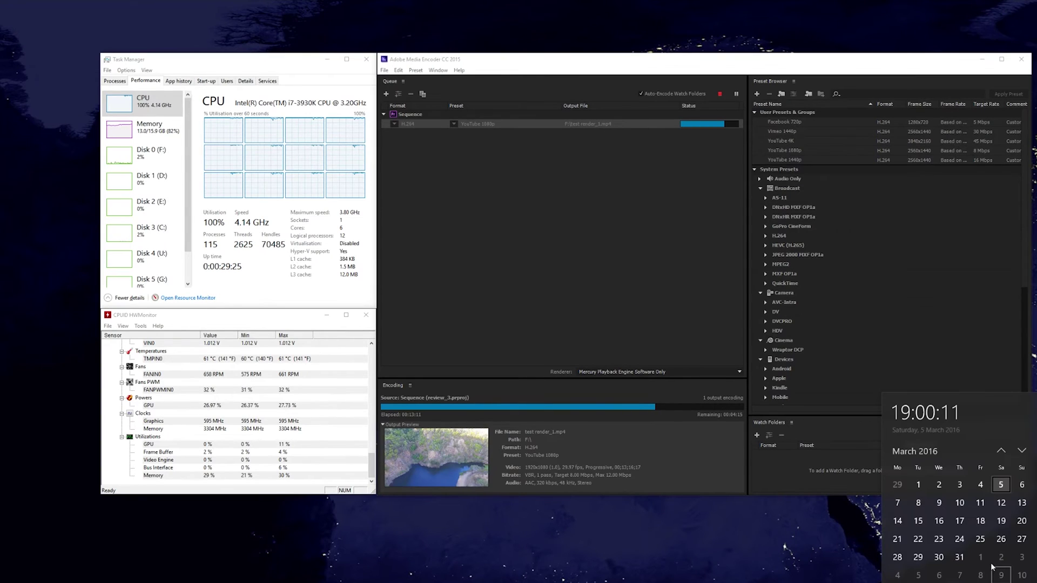
click(991, 577)
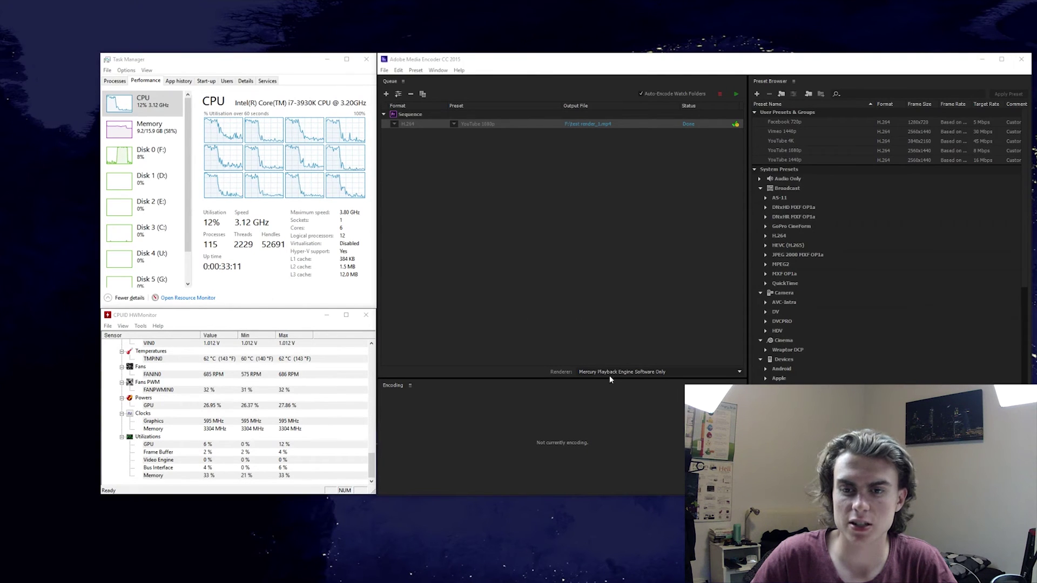
click(610, 372)
Step: Switch the renderer to GPU Acceleration (CUDA) and reset the finished job to Ready
click(616, 382)
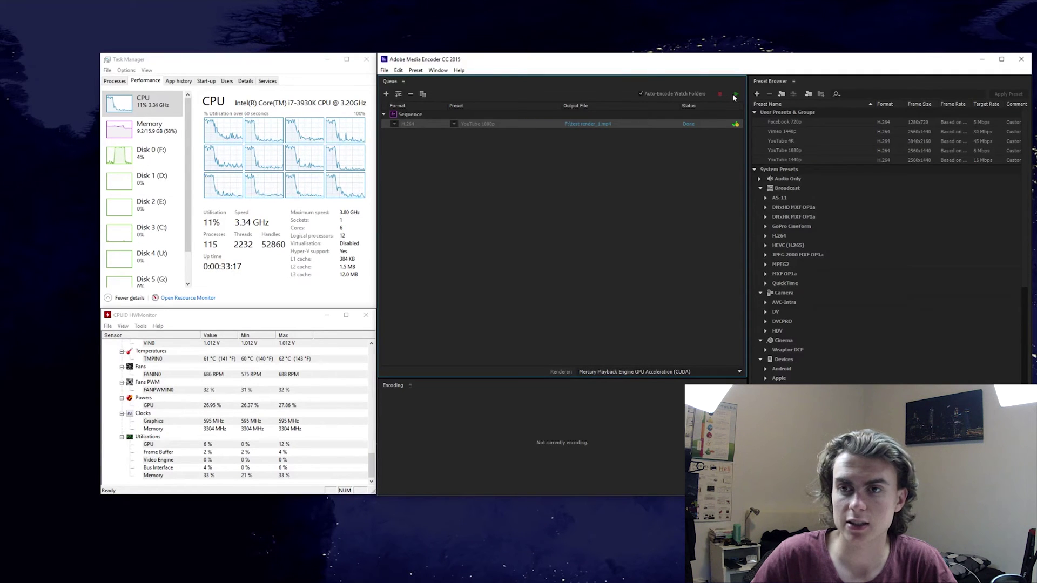
right_click(700, 124)
click(718, 157)
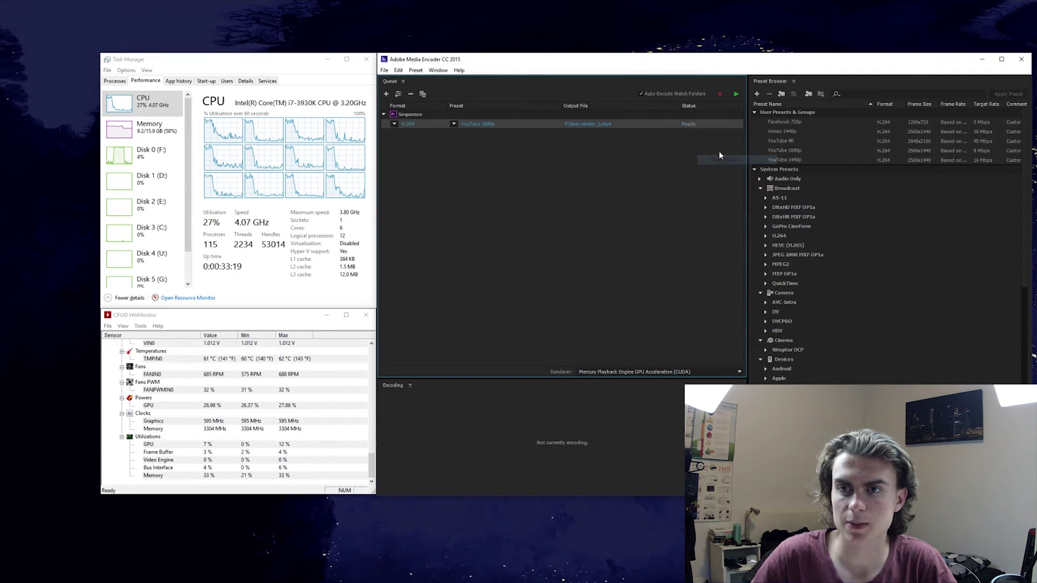
Step: Start the queue again to encode the YouTube 1080p job with CUDA
click(735, 95)
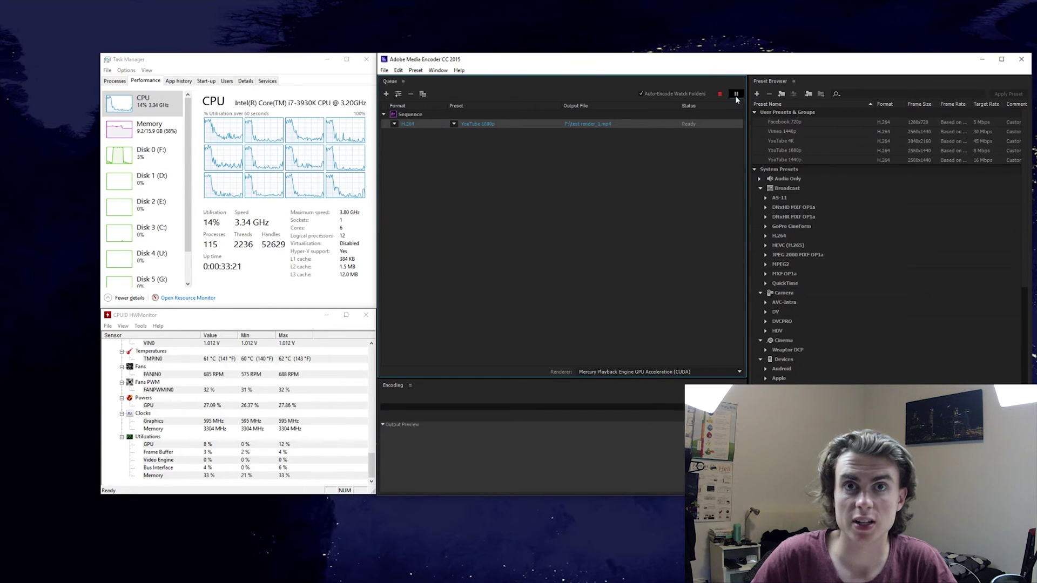